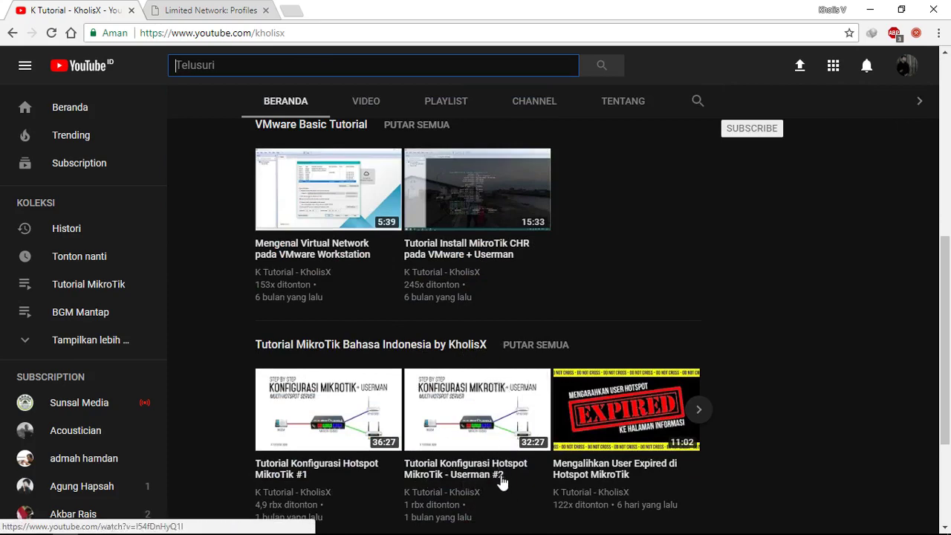
# - Open the K Tutorial author's main YouTube channel using the suggested address that starts with youtube.com/kholis
pyautogui.scroll(5, 488, 479)
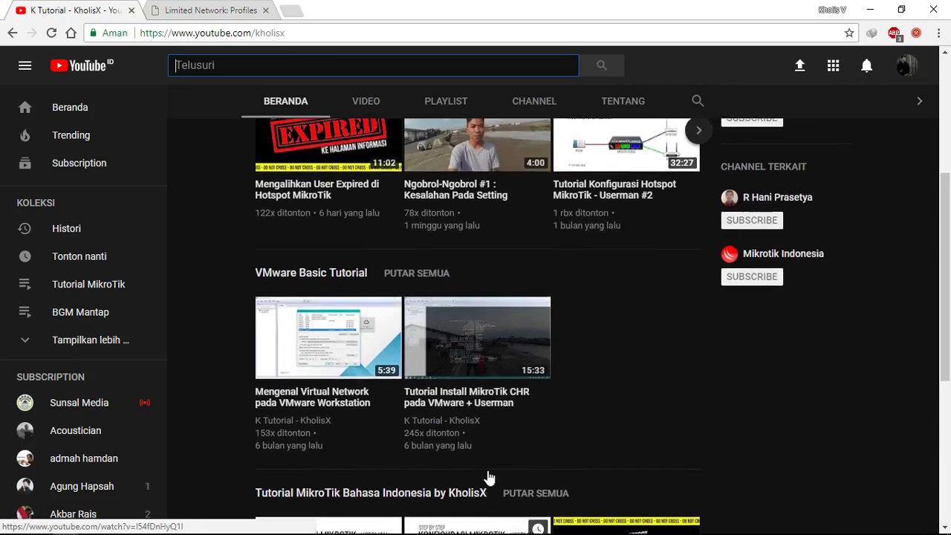
pyautogui.click(373, 35)
pyautogui.press('End')
pyautogui.press('BackSpace')
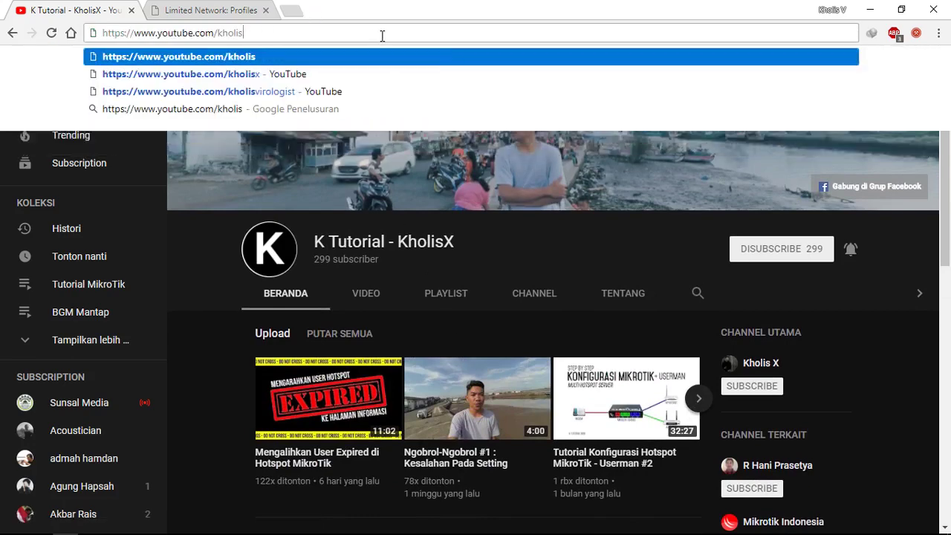
pyautogui.press('Down')
pyautogui.press('Down')
pyautogui.press('Return')
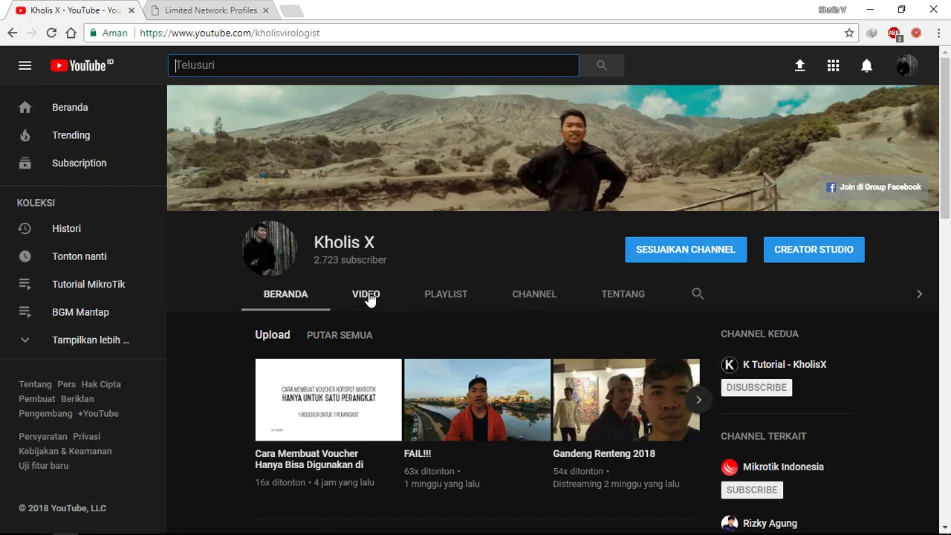
# - Browse the uploaded videos of the main channel, looking over the earlier MikroTik hotspot and Userman tutorials
pyautogui.click(370, 297)
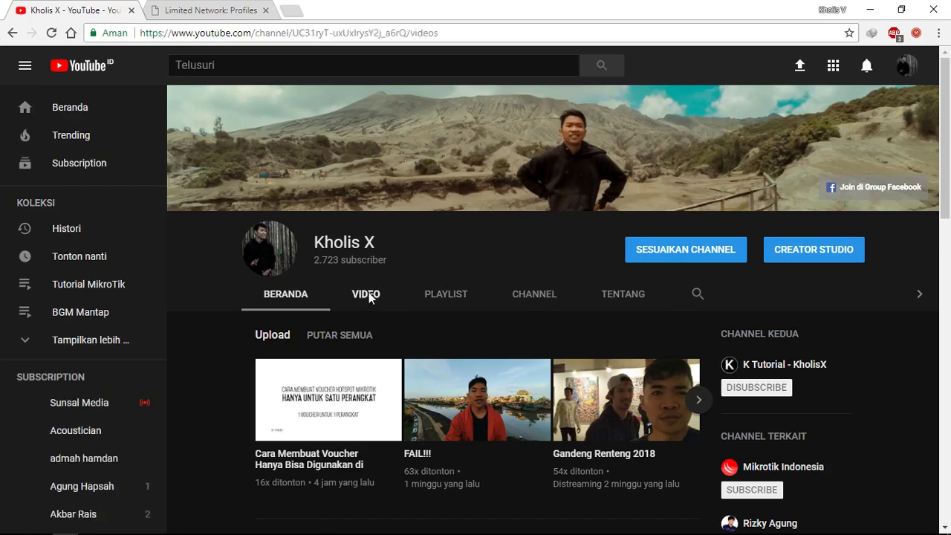
pyautogui.scroll(-3, 369, 297)
pyautogui.scroll(-2, 480, 240)
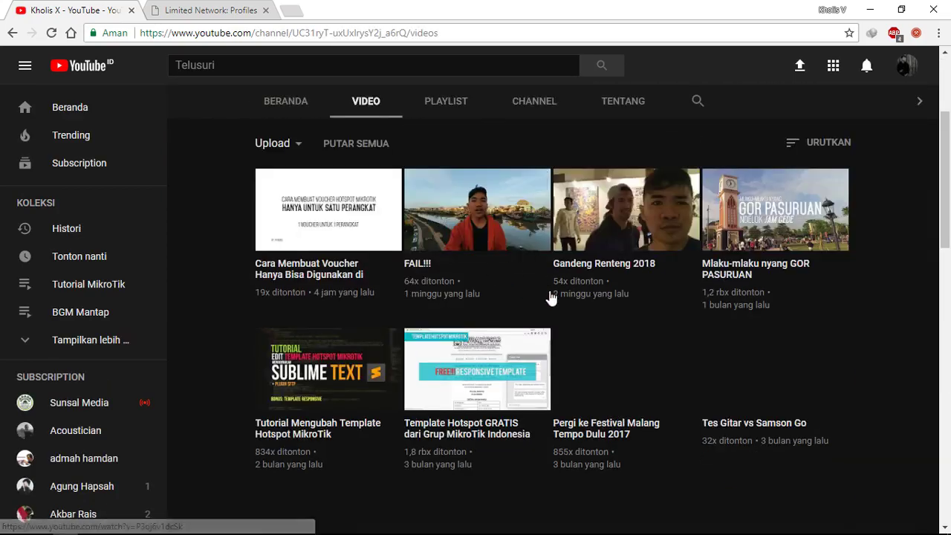
pyautogui.scroll(-7, 550, 298)
pyautogui.scroll(-2, 550, 299)
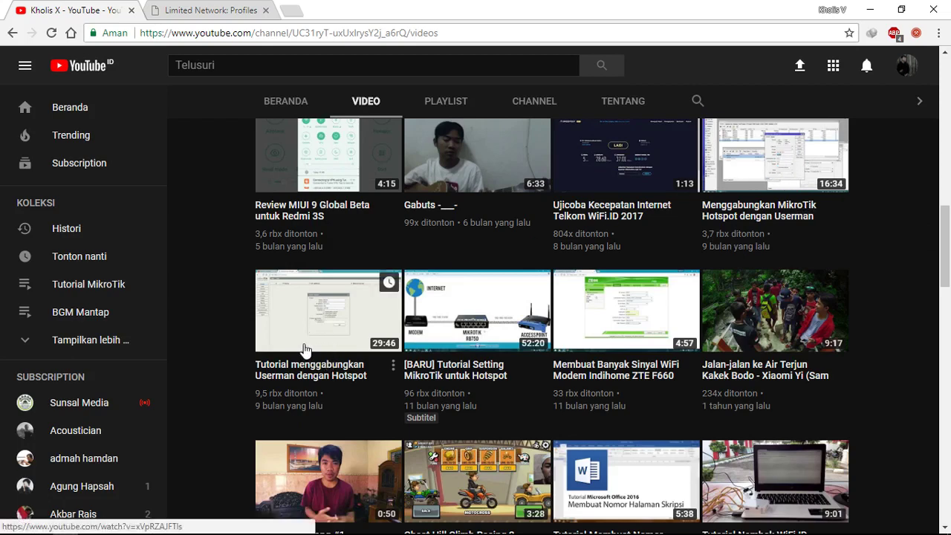
pyautogui.scroll(3, 304, 351)
pyautogui.scroll(6, 303, 351)
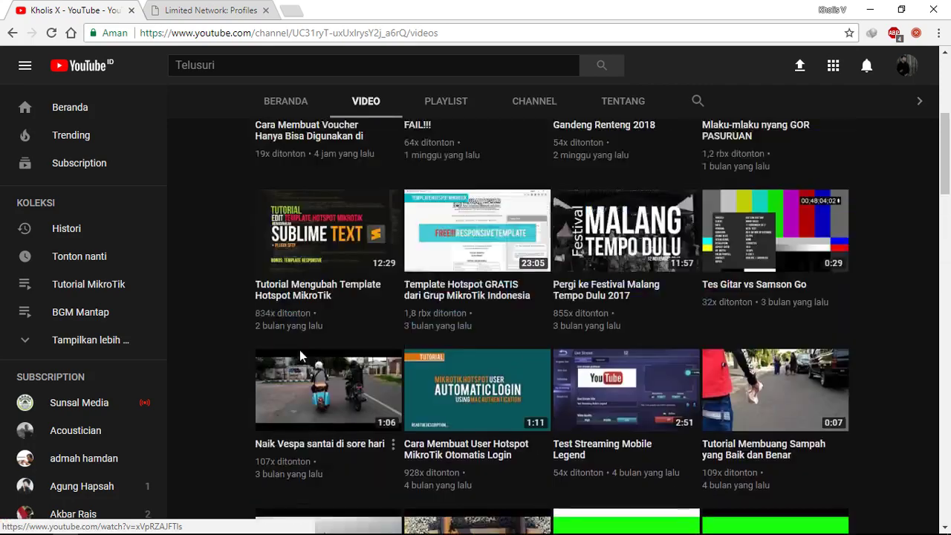
# - Return to the K Tutorial channel page and switch to the MikroTik User Manager profiles page
pyautogui.hotkey('alt', 'Left')
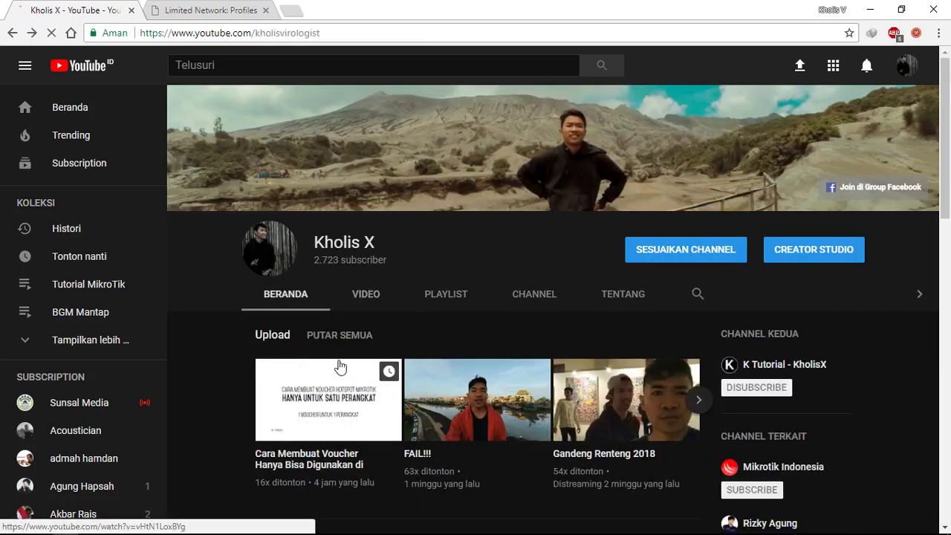
pyautogui.hotkey('alt', 'Right')
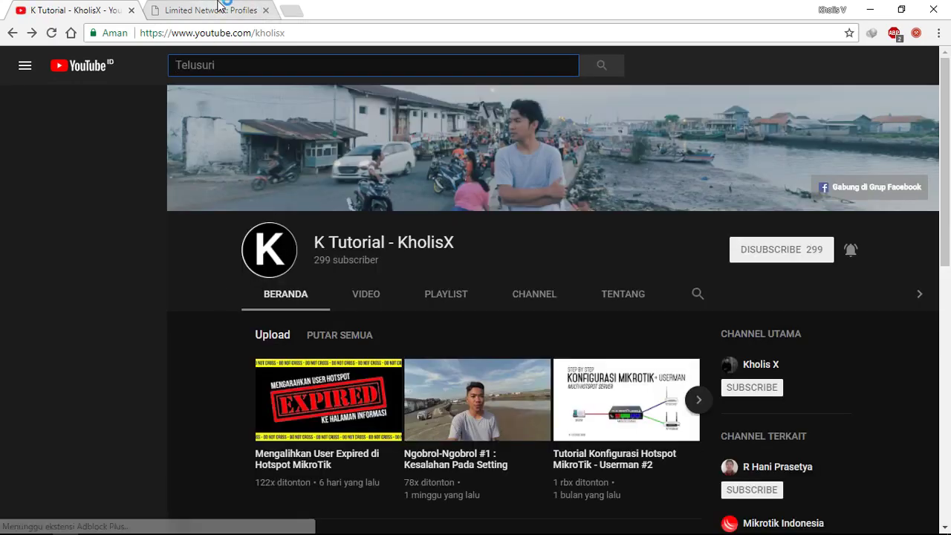
pyautogui.click(220, 9)
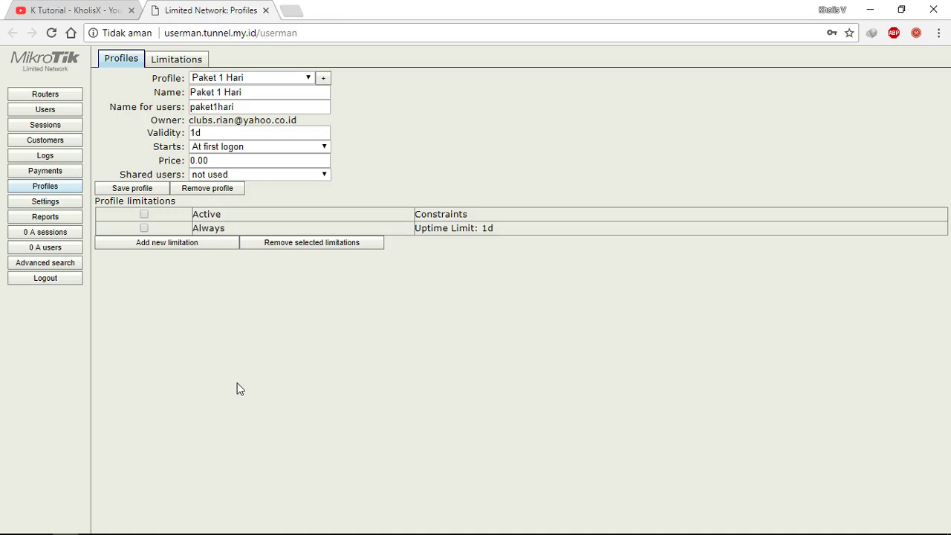
# - Compare the validity, shared users and limitation settings of the Paket 1 Hari, Paket 7 Hari and Paket 30 Hari profiles
pyautogui.click(281, 78)
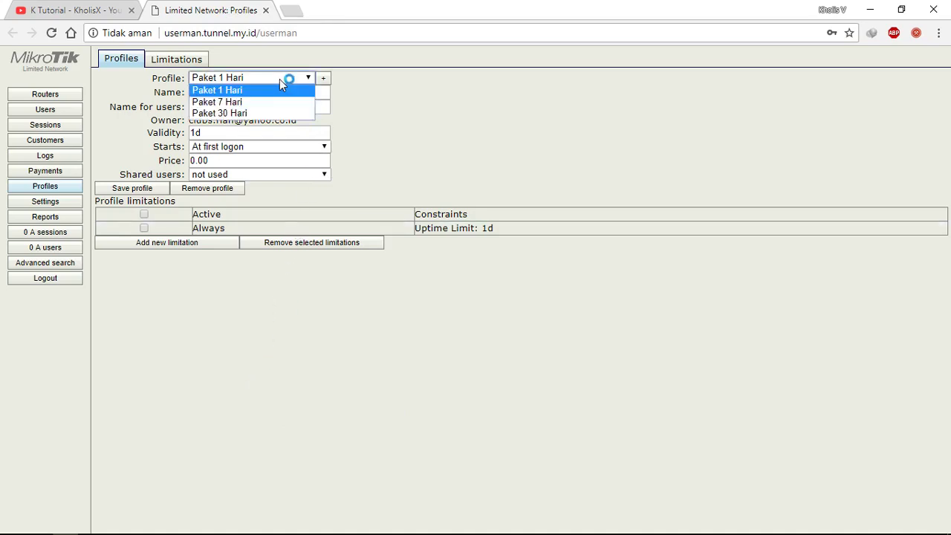
pyautogui.click(272, 102)
pyautogui.click(272, 81)
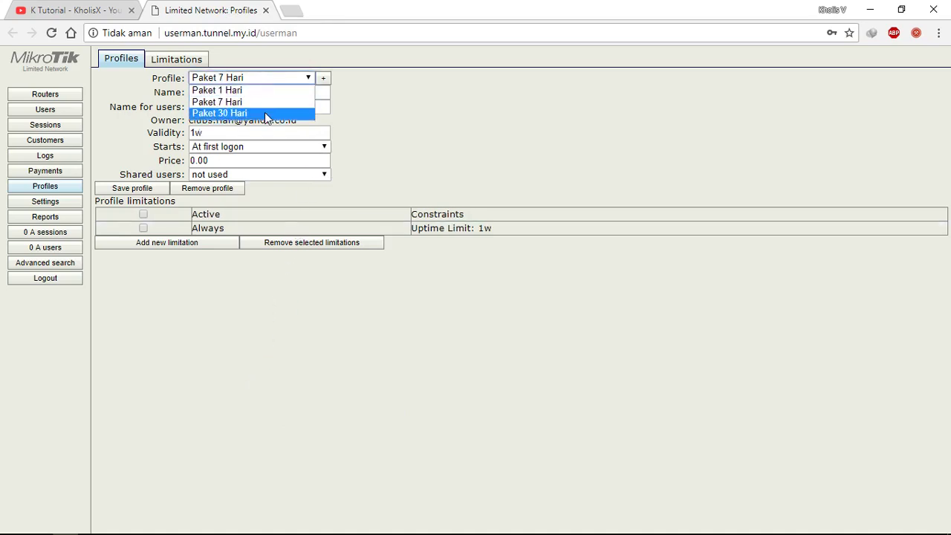
pyautogui.click(264, 112)
pyautogui.click(265, 79)
pyautogui.click(260, 89)
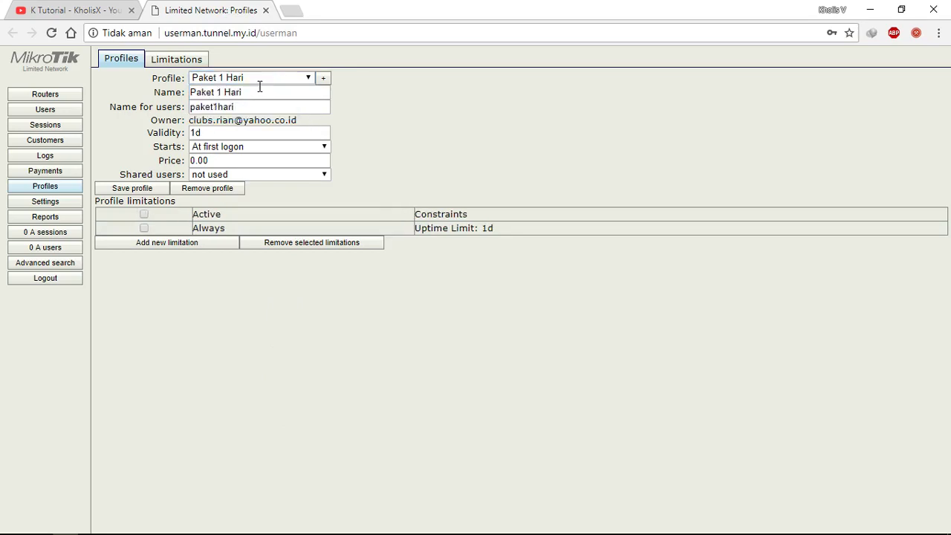
pyautogui.click(269, 79)
pyautogui.click(260, 102)
pyautogui.click(272, 79)
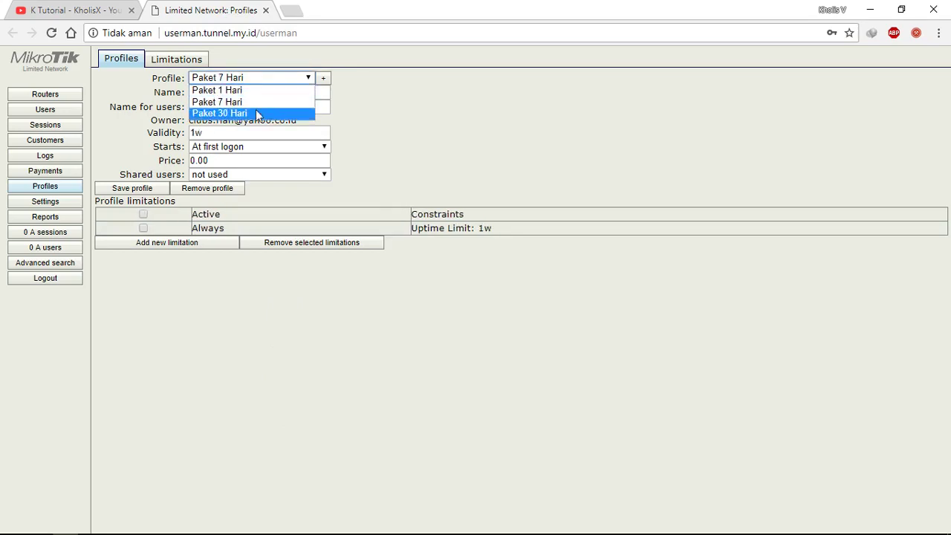
pyautogui.click(257, 113)
pyautogui.click(266, 79)
pyautogui.click(264, 80)
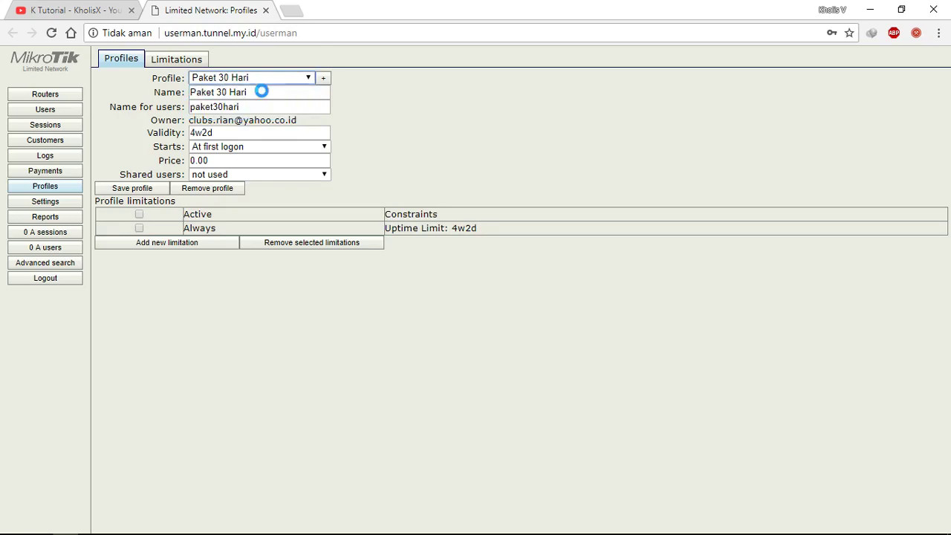
pyautogui.click(262, 80)
pyautogui.click(260, 101)
pyautogui.click(262, 79)
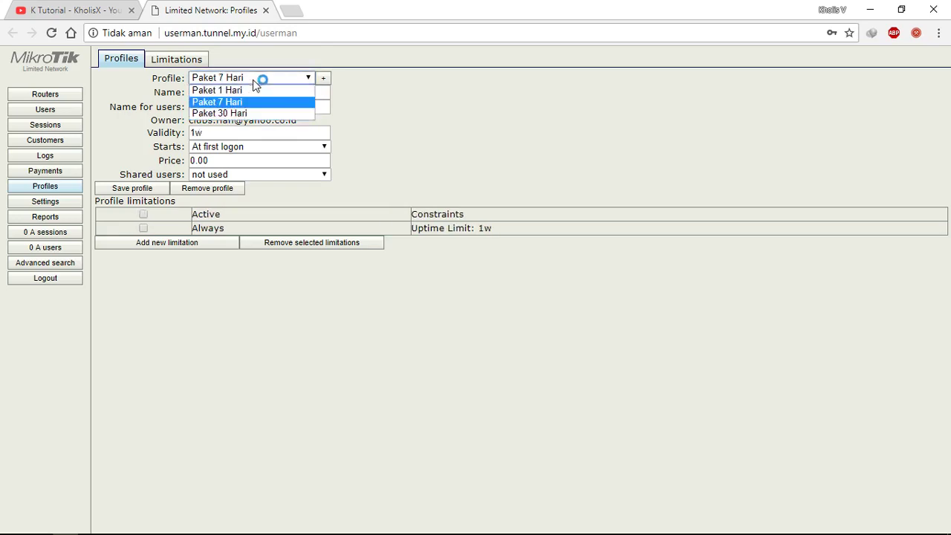
pyautogui.click(223, 90)
pyautogui.click(254, 79)
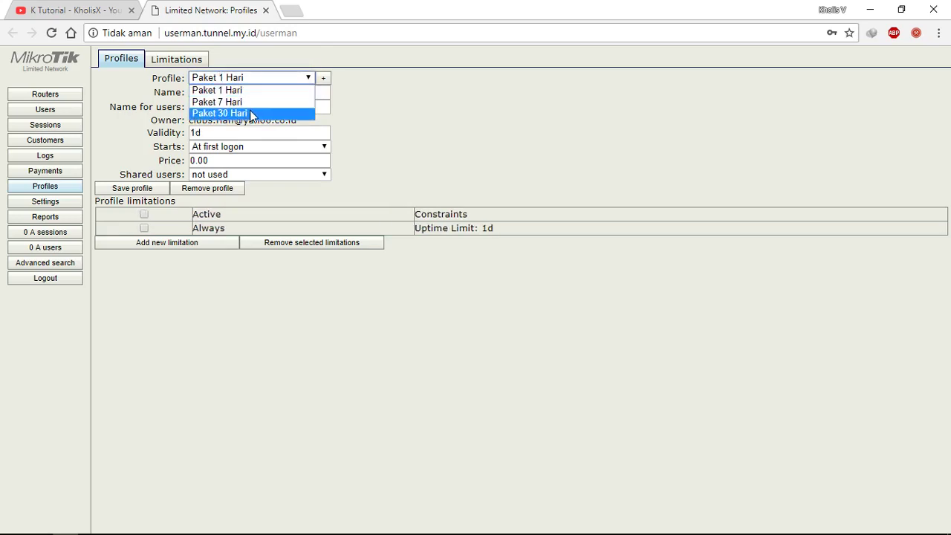
pyautogui.click(252, 114)
# - Set the shared users of the Paket 1 Hari profile to 1 and save the profile
pyautogui.click(278, 77)
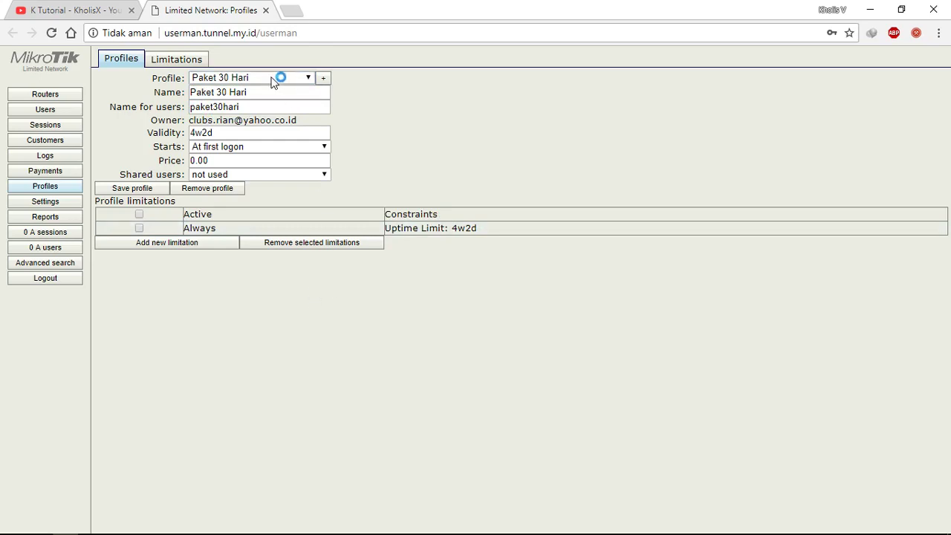
pyautogui.click(269, 90)
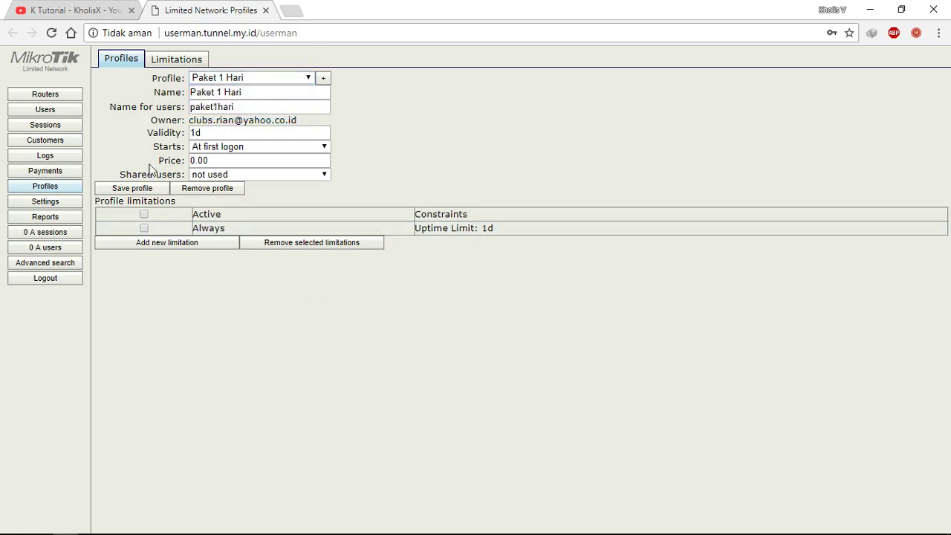
pyautogui.click(277, 174)
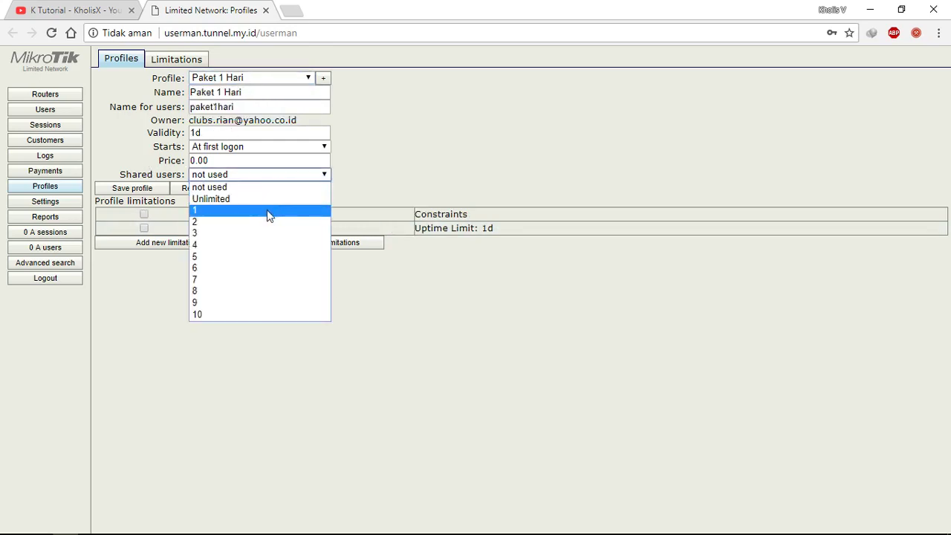
pyautogui.click(267, 210)
pyautogui.click(149, 188)
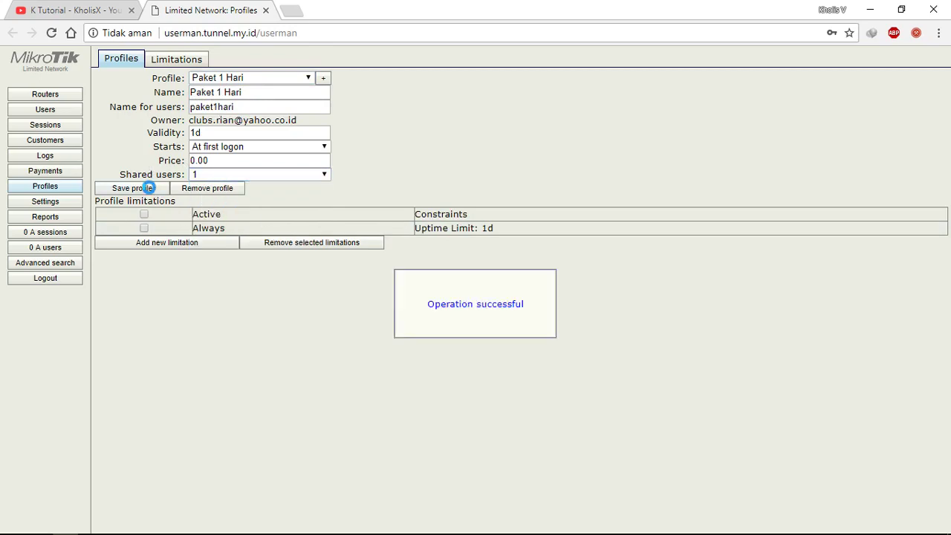
# - Set the shared users of the Paket 7 Hari profile to 1 and save the profile
pyautogui.click(268, 79)
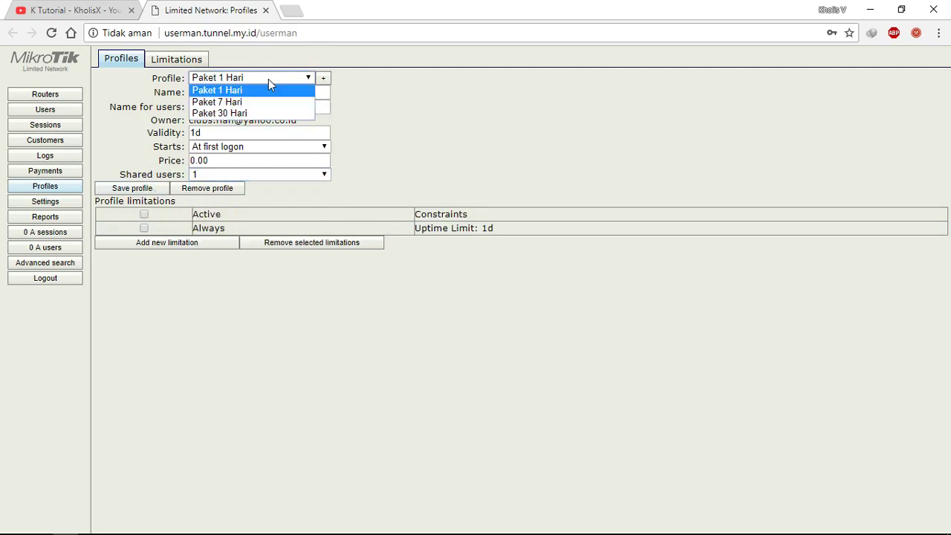
pyautogui.click(271, 102)
pyautogui.click(298, 174)
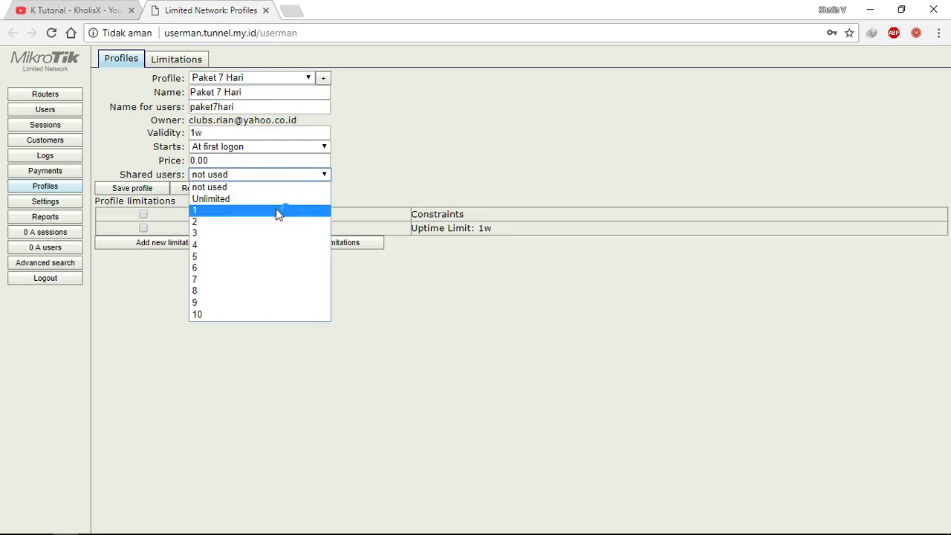
pyautogui.click(275, 210)
pyautogui.click(142, 188)
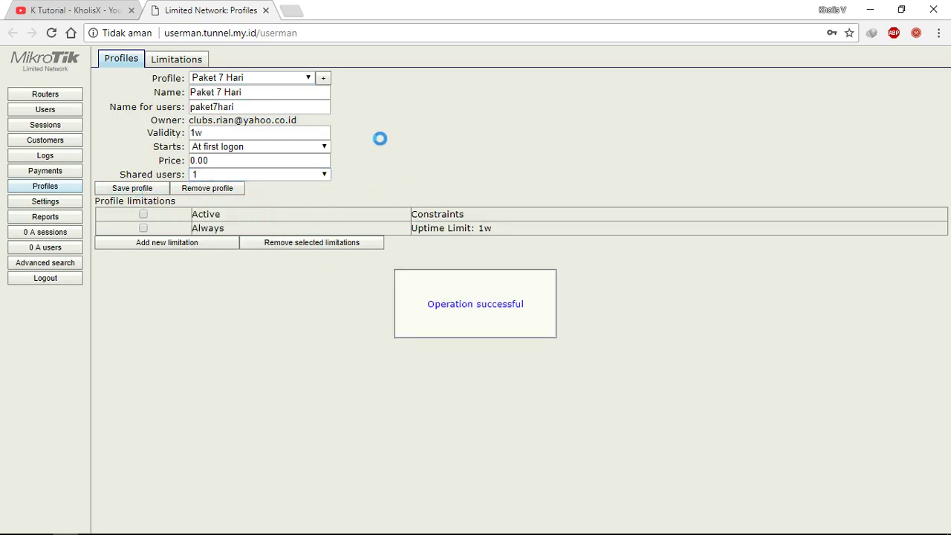
# - Set the shared users of the Paket 30 Hari profile to 1 and save the profile
pyautogui.click(272, 79)
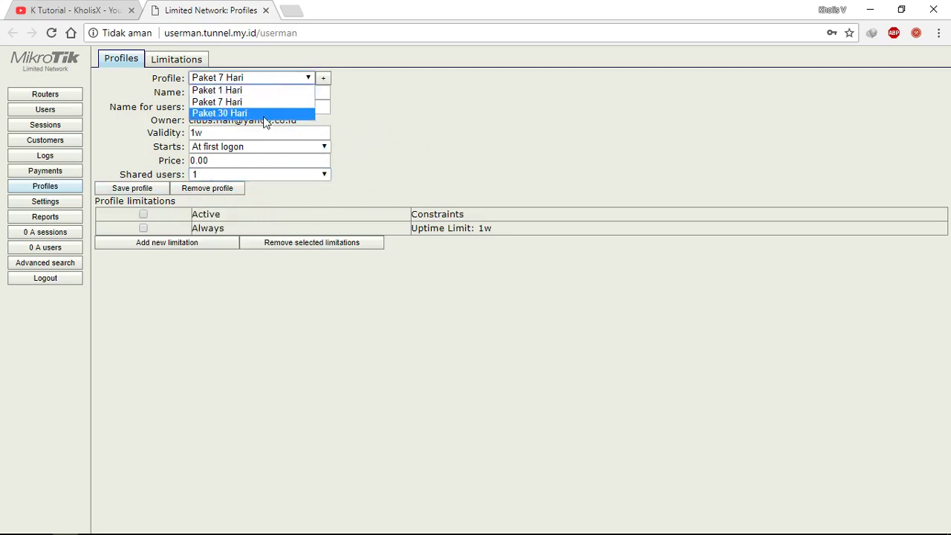
pyautogui.click(264, 113)
pyautogui.click(290, 171)
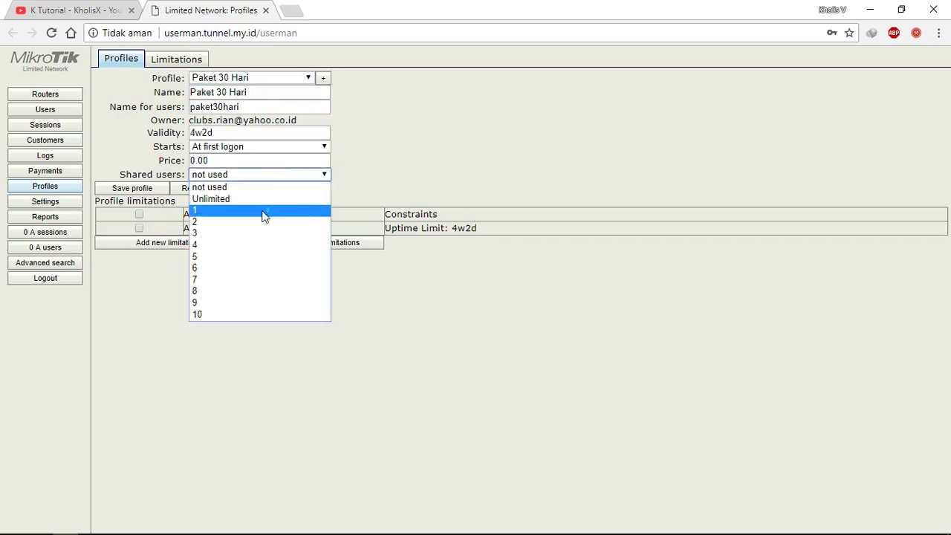
pyautogui.click(261, 211)
pyautogui.click(130, 186)
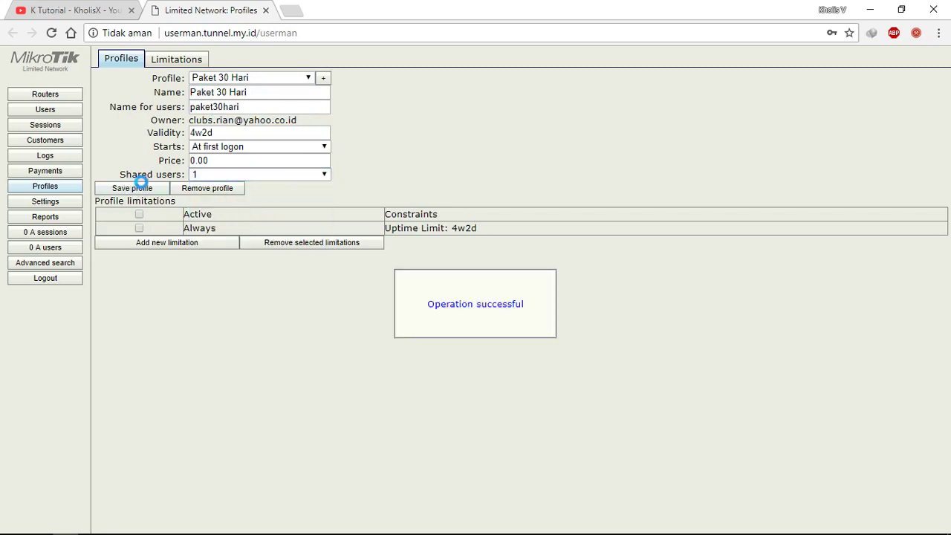
pyautogui.click(236, 249)
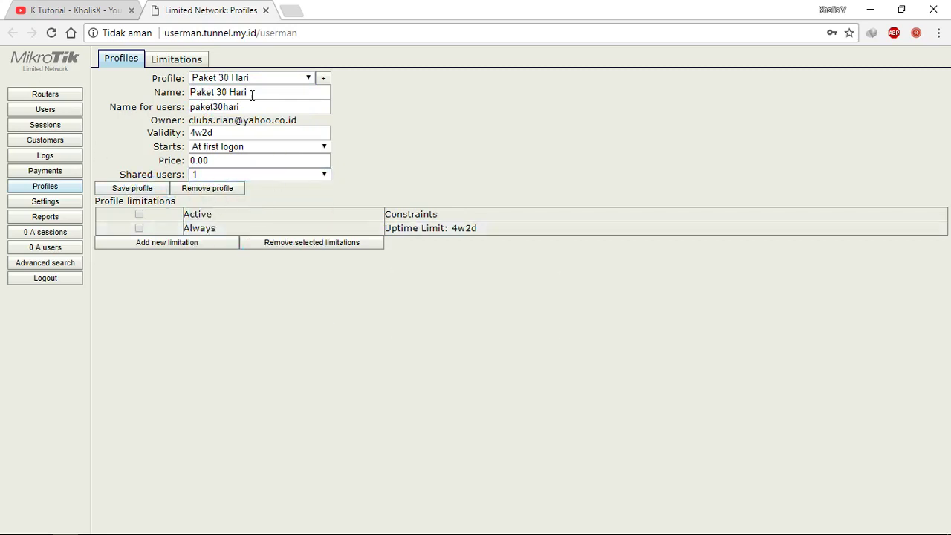
pyautogui.click(320, 164)
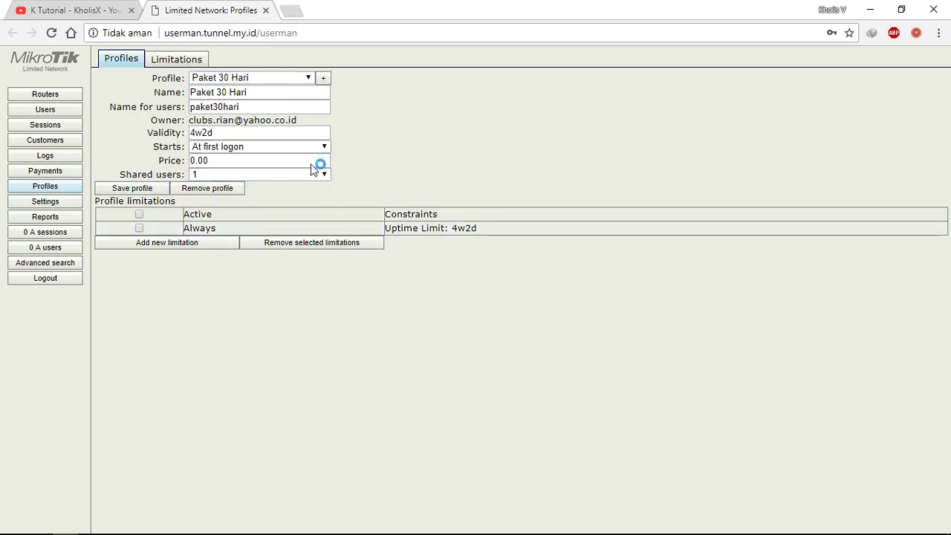
# - Open the list of users in User Manager
pyautogui.click(46, 110)
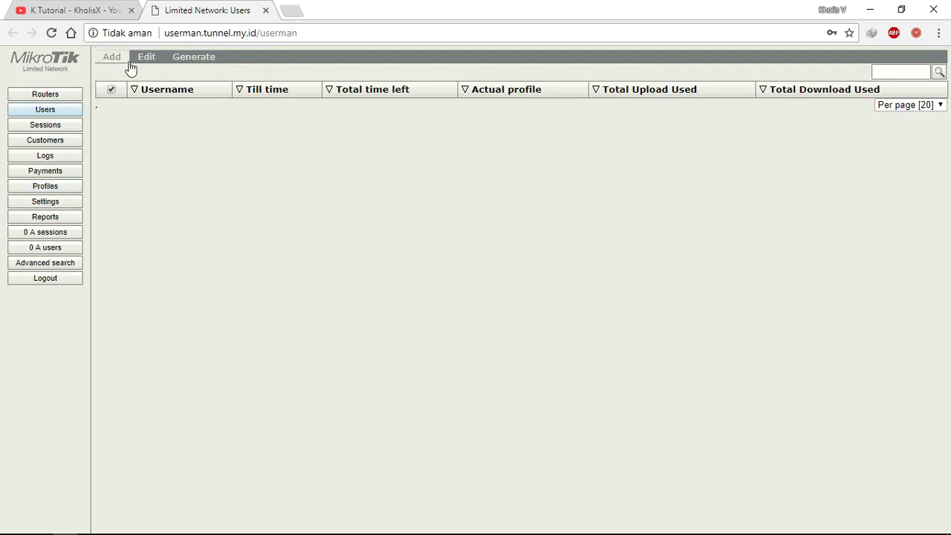
pyautogui.moveTo(109, 62)
# - Switch to OBS to check the recording and audio levels, and return to the User Manager page in Chrome
pyautogui.moveTo(177, 521)
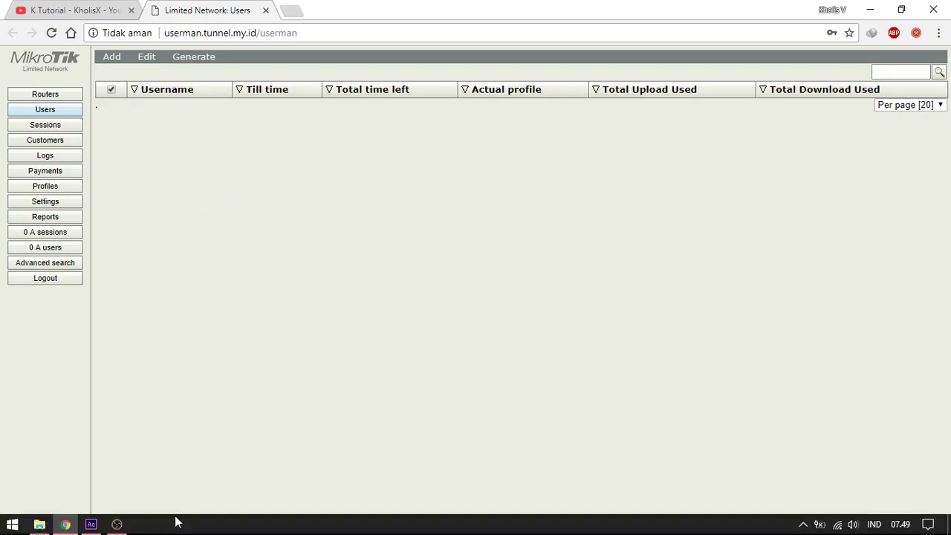
pyautogui.click(116, 524)
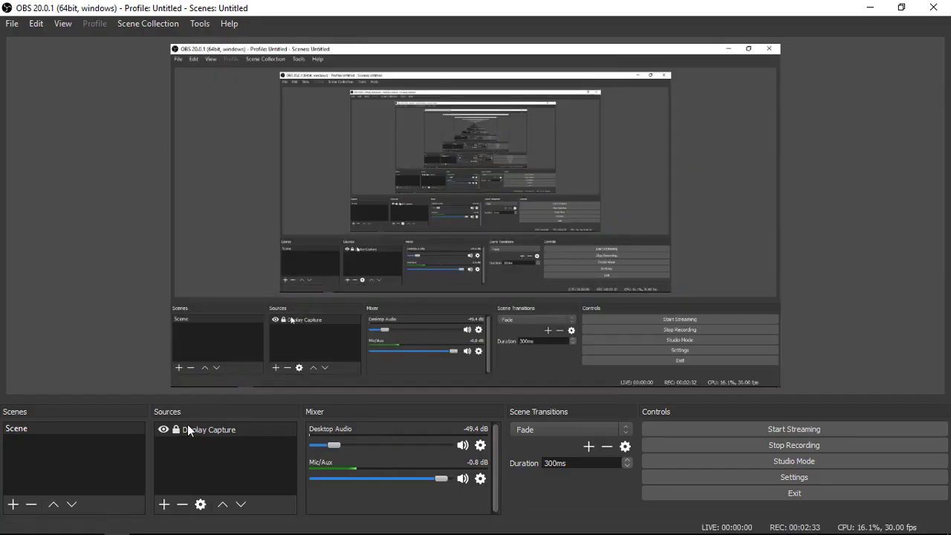
pyautogui.click(66, 525)
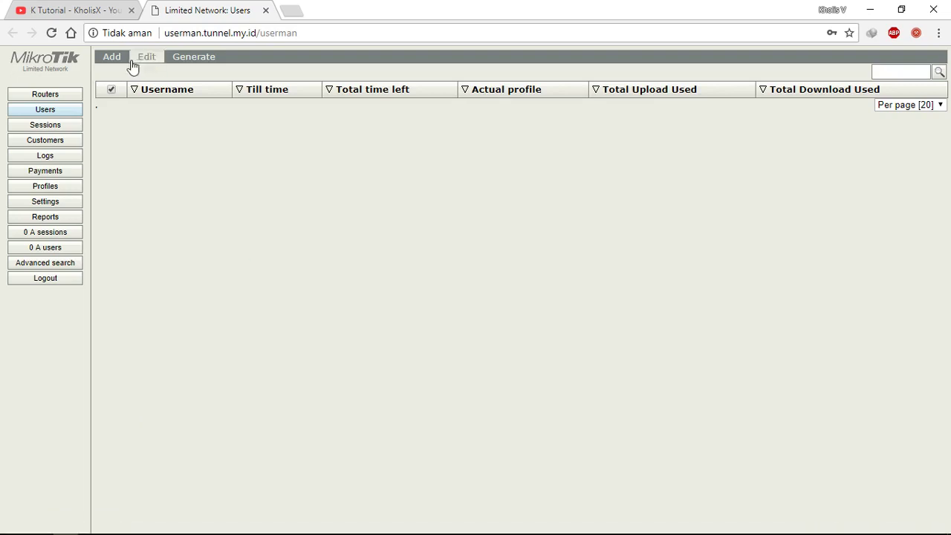
# - Start adding a single user with the constraints section expanded, and assign the paket1hari profile
pyautogui.click(106, 61)
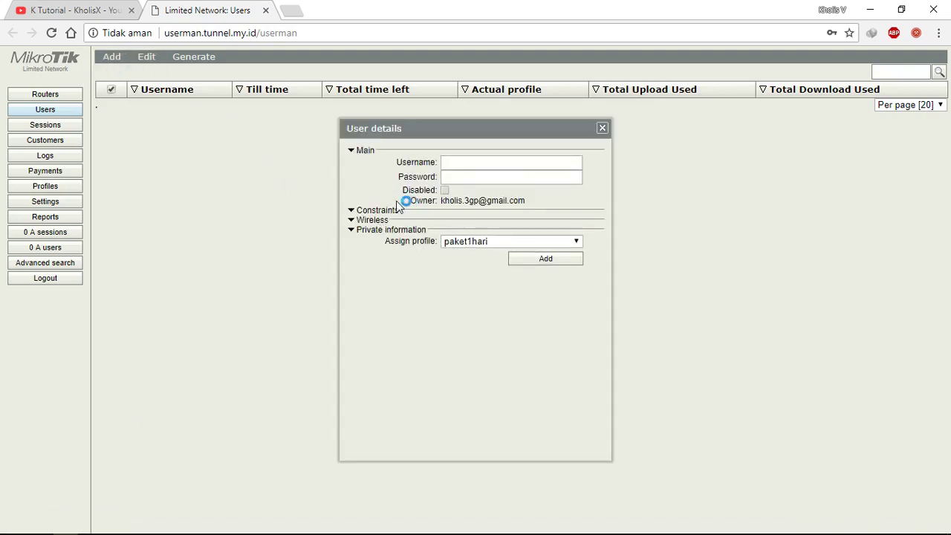
pyautogui.click(368, 211)
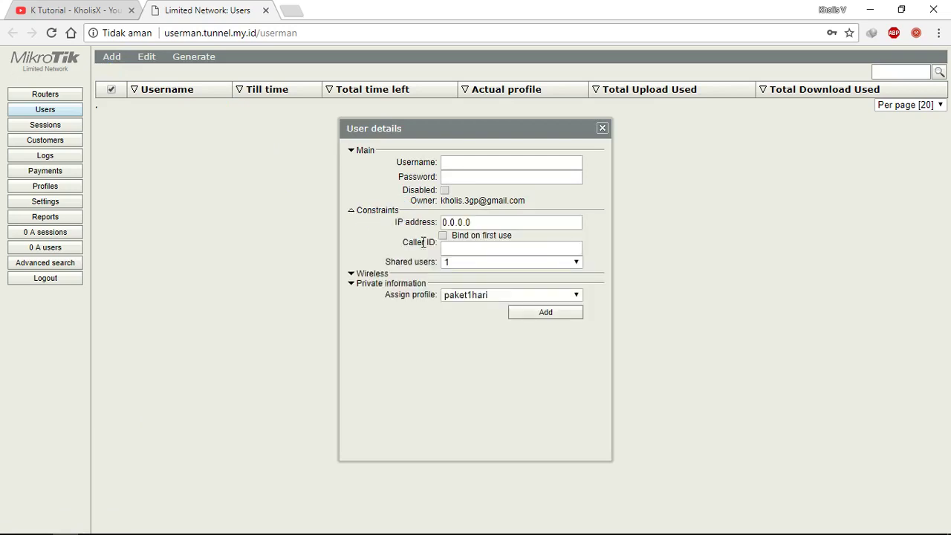
pyautogui.click(459, 295)
pyautogui.click(467, 319)
pyautogui.click(472, 296)
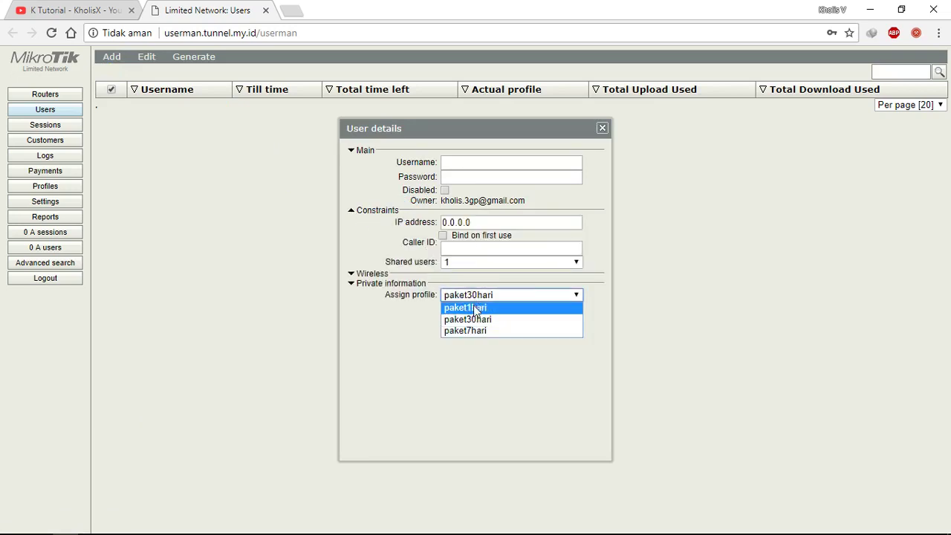
pyautogui.click(475, 309)
# - Enter the new user's username and password
pyautogui.click(490, 160)
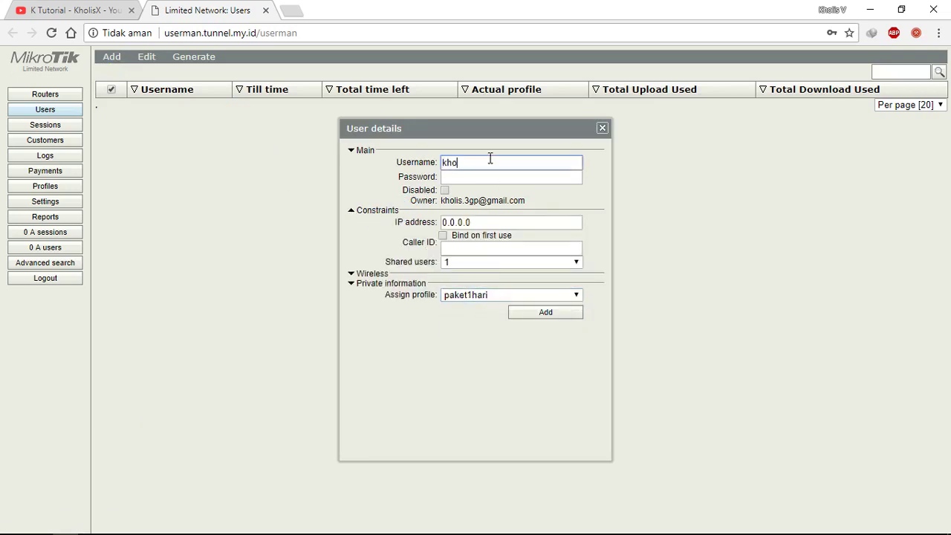
pyautogui.write('kholisx')
pyautogui.press('Tab')
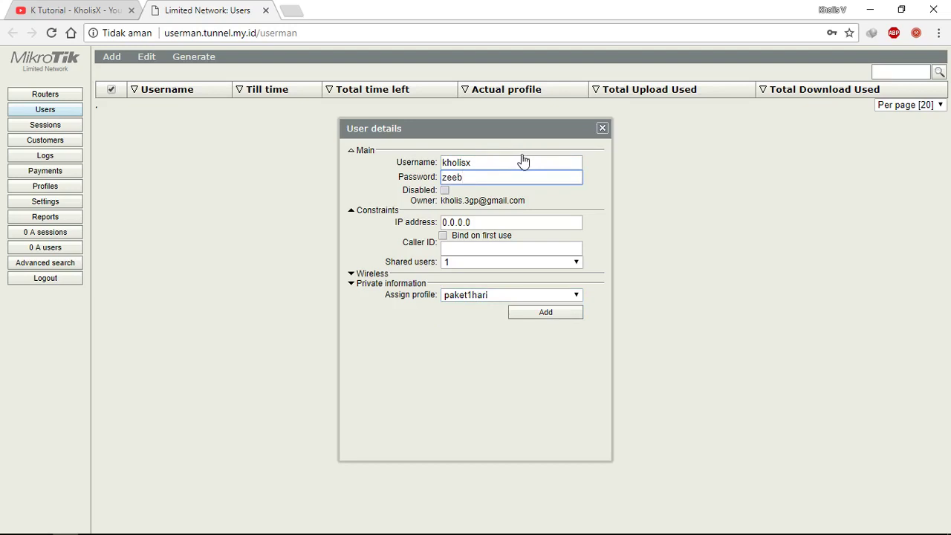
# - Enable Bind on first use for the new user's caller ID and assign the paket30hari profile
pyautogui.click(444, 238)
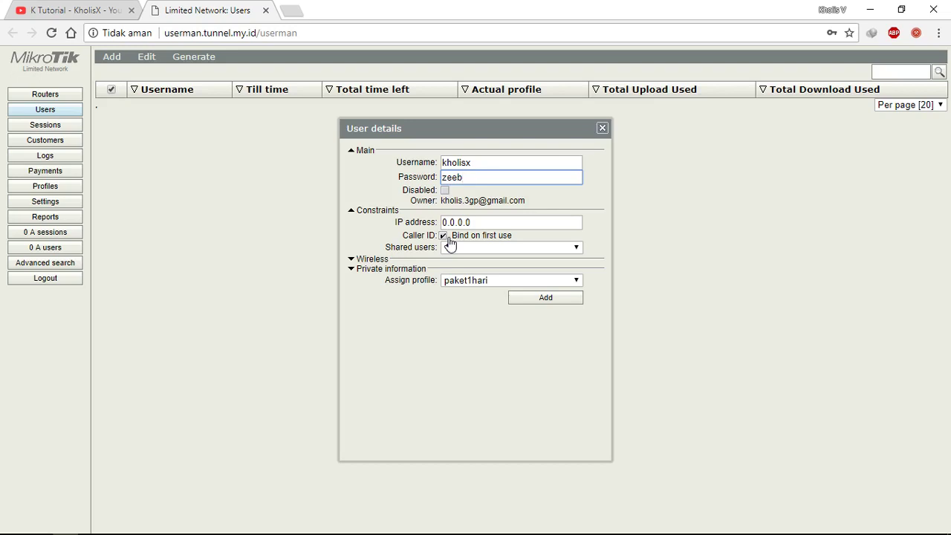
pyautogui.click(483, 282)
pyautogui.click(481, 304)
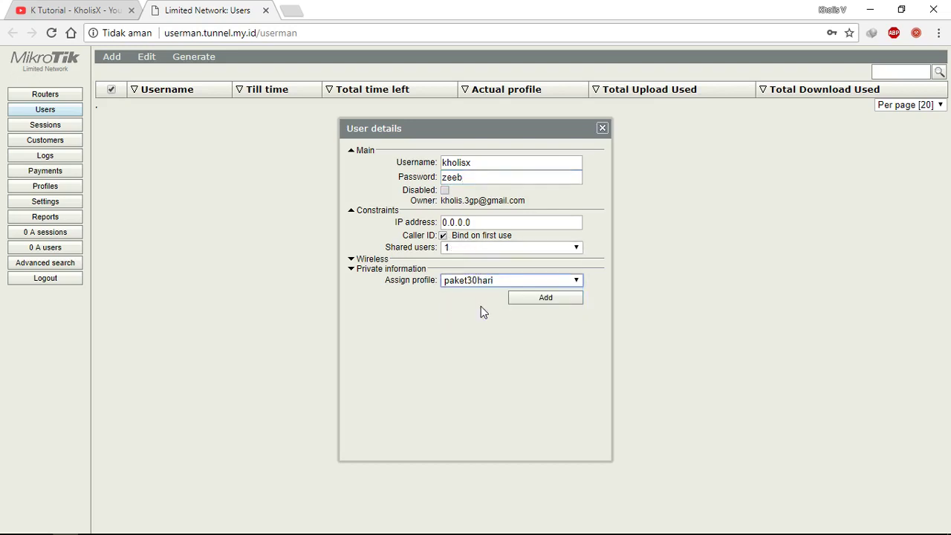
# - Check the user's login fields, keep paket30hari as the assigned profile, and add the user
pyautogui.click(476, 159)
pyautogui.click(479, 179)
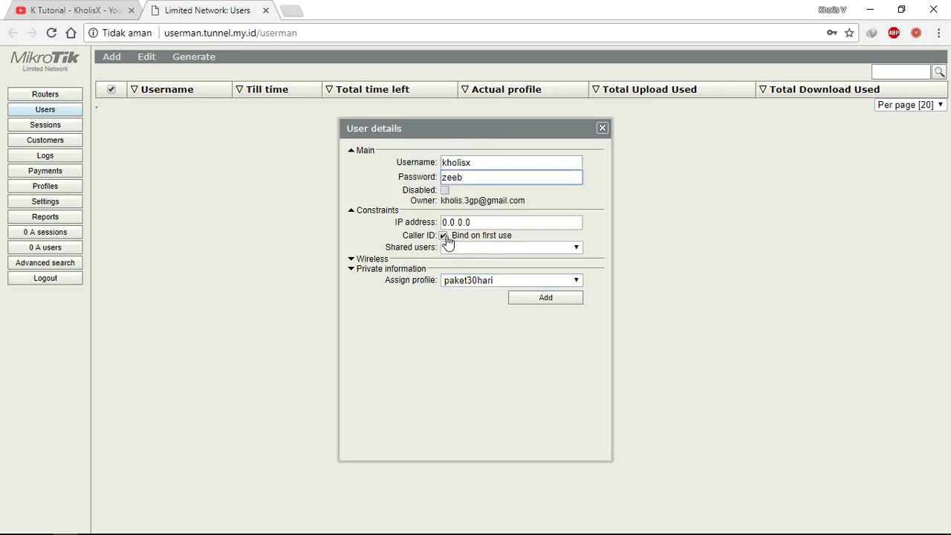
pyautogui.click(466, 282)
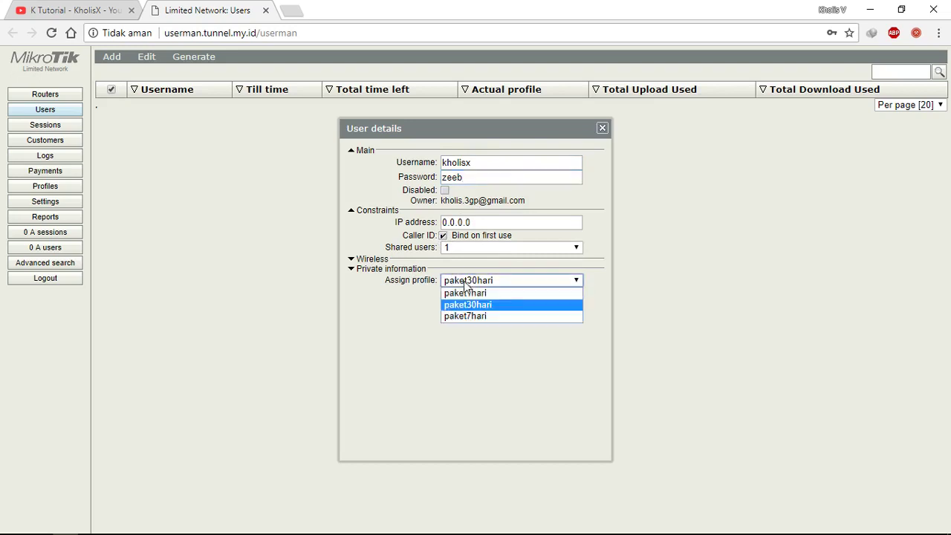
pyautogui.click(473, 306)
pyautogui.click(537, 300)
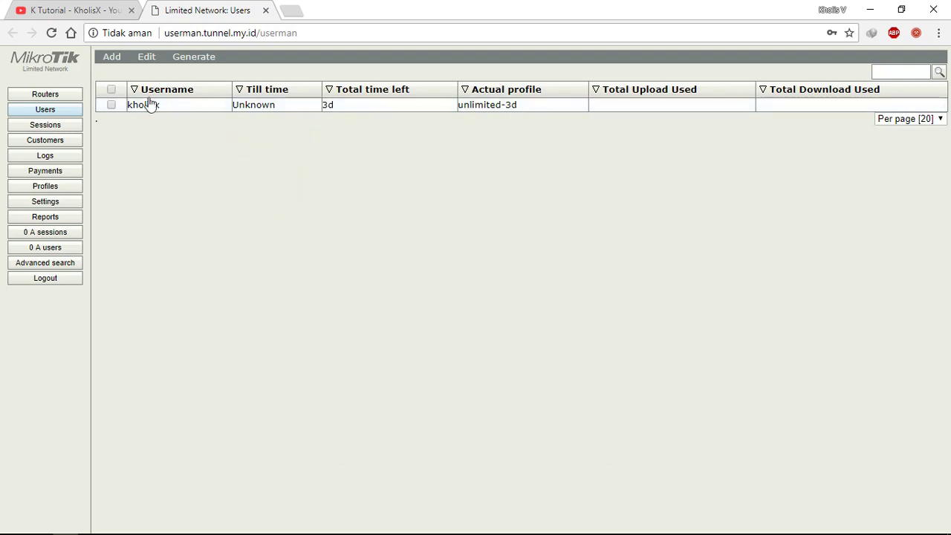
# - Set up a batch of 5 users with username and password lengths of 4 and passwords the same as the logins
pyautogui.click(111, 57)
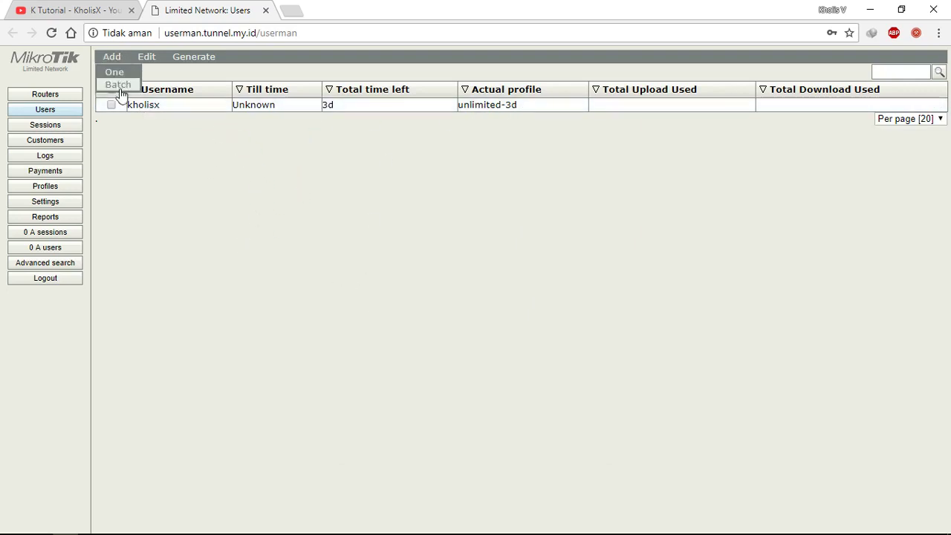
pyautogui.click(118, 86)
pyautogui.click(492, 154)
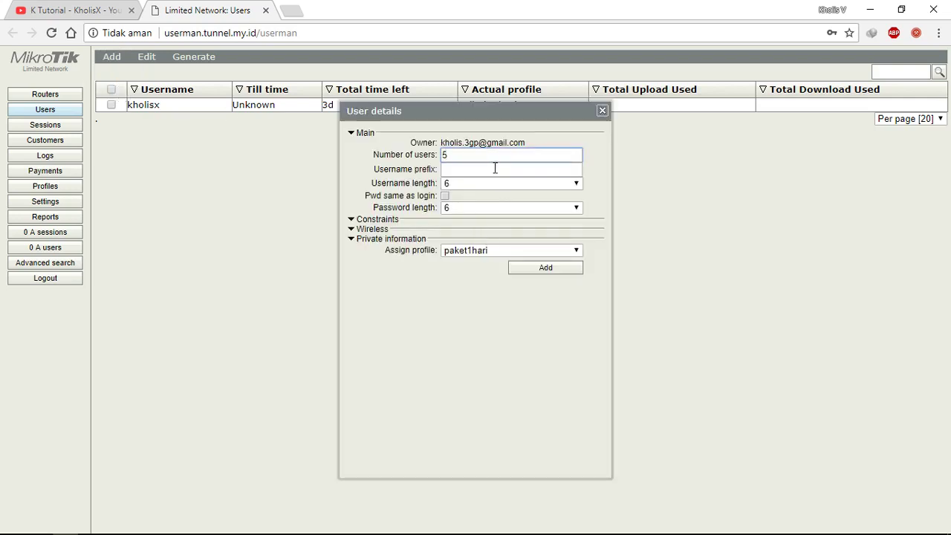
pyautogui.click(495, 184)
pyautogui.click(492, 206)
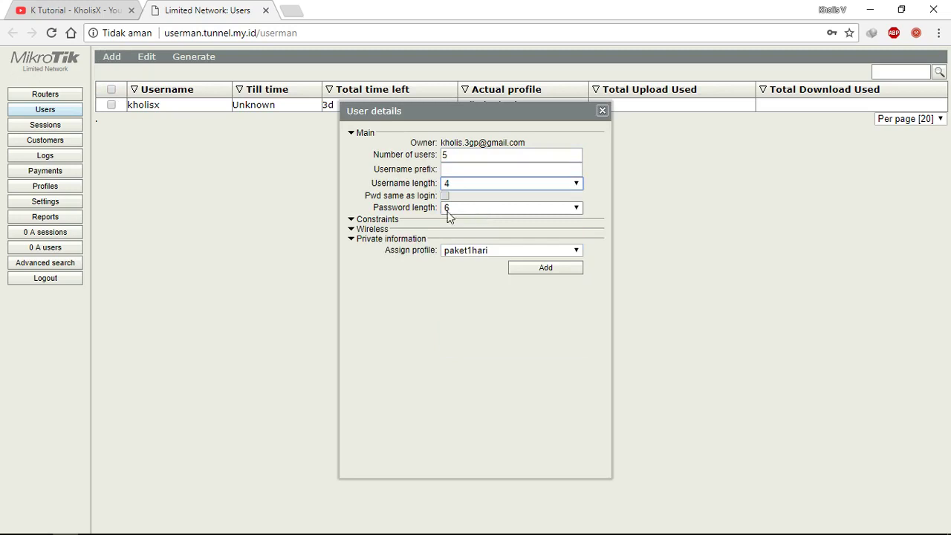
pyautogui.click(449, 210)
pyautogui.click(481, 222)
pyautogui.click(445, 196)
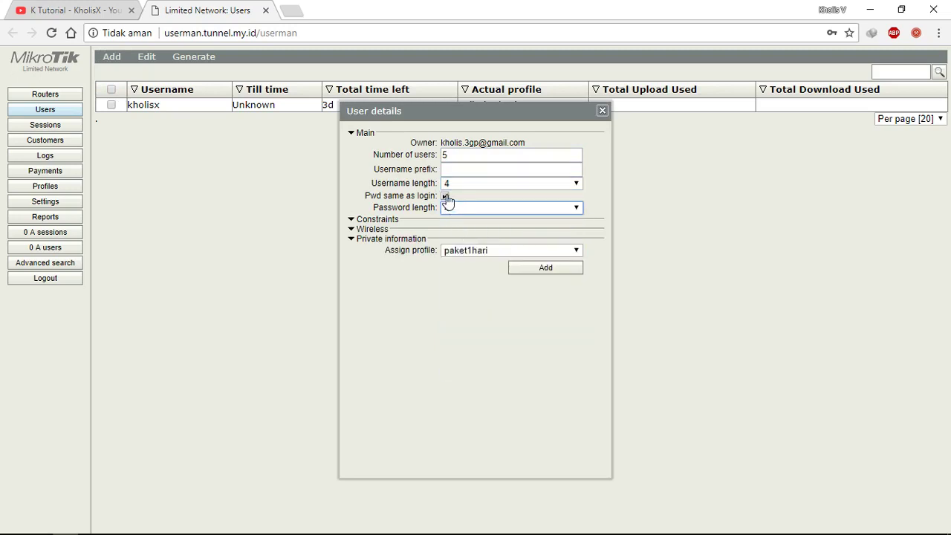
# - Enable Bind on first use for the batch's caller ID, assign the paket7hari profile, and add the users
pyautogui.click(365, 221)
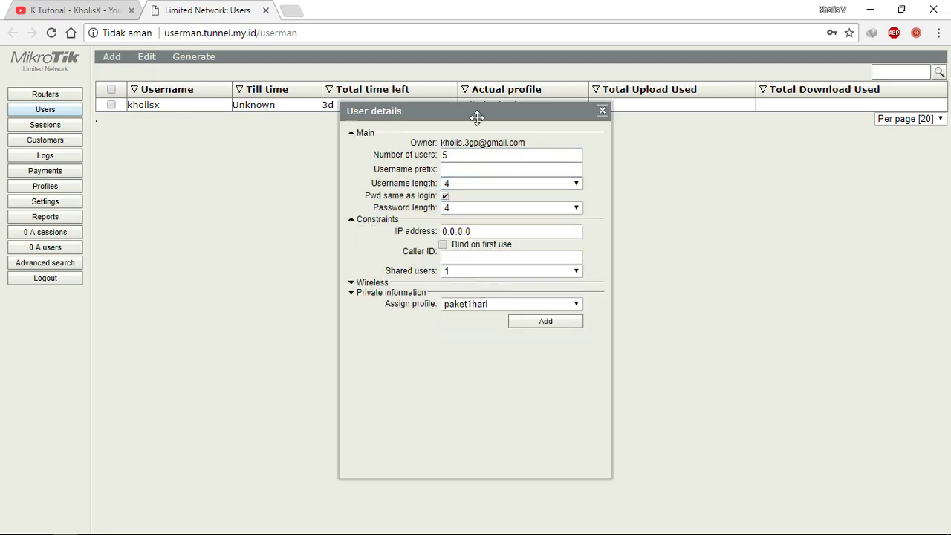
pyautogui.click(433, 260)
pyautogui.click(443, 246)
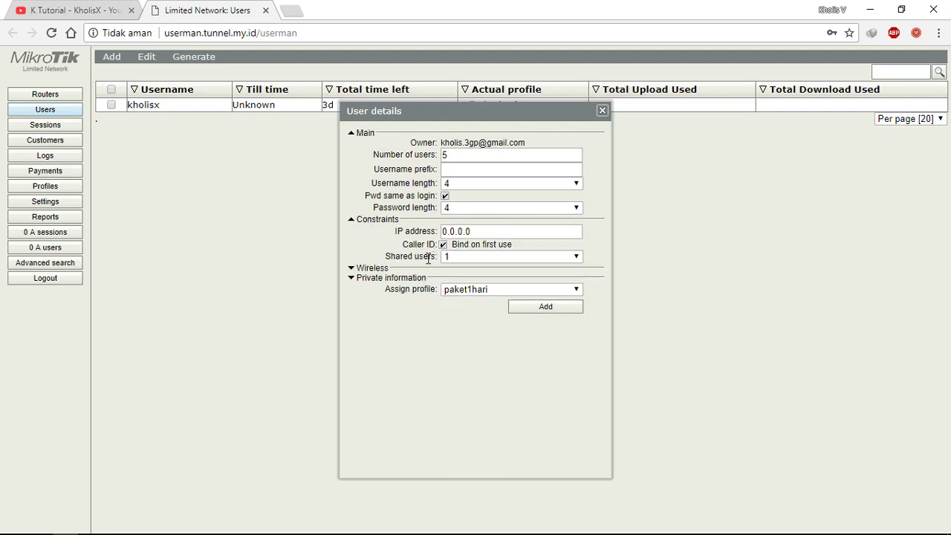
pyautogui.click(488, 290)
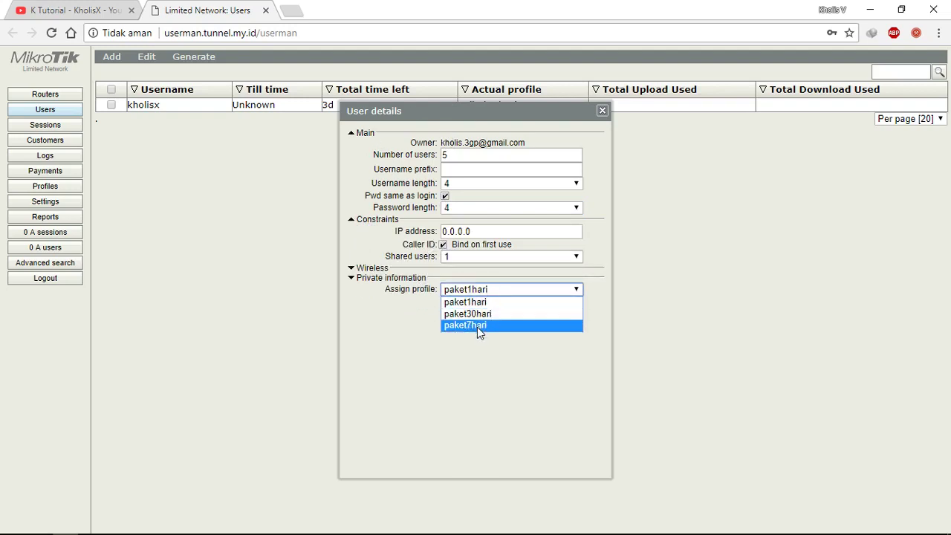
pyautogui.click(478, 325)
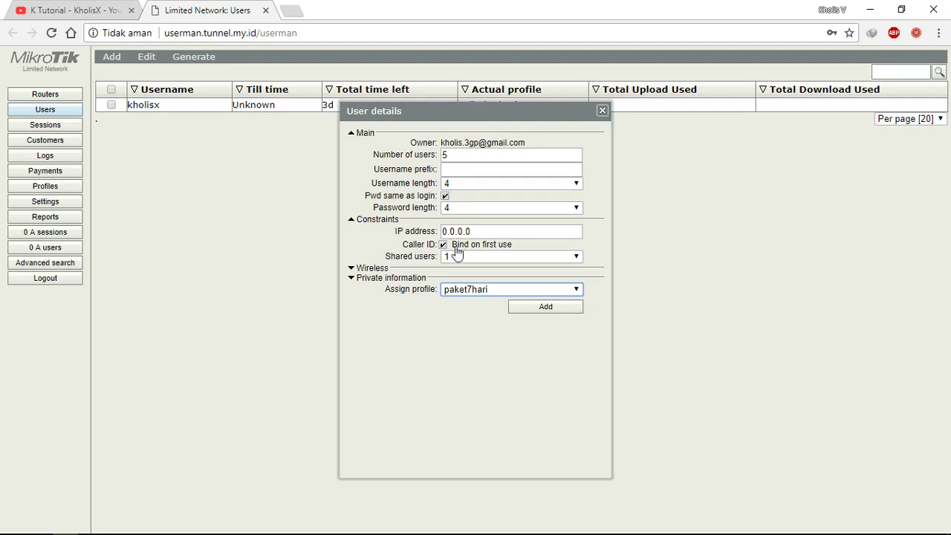
pyautogui.click(566, 318)
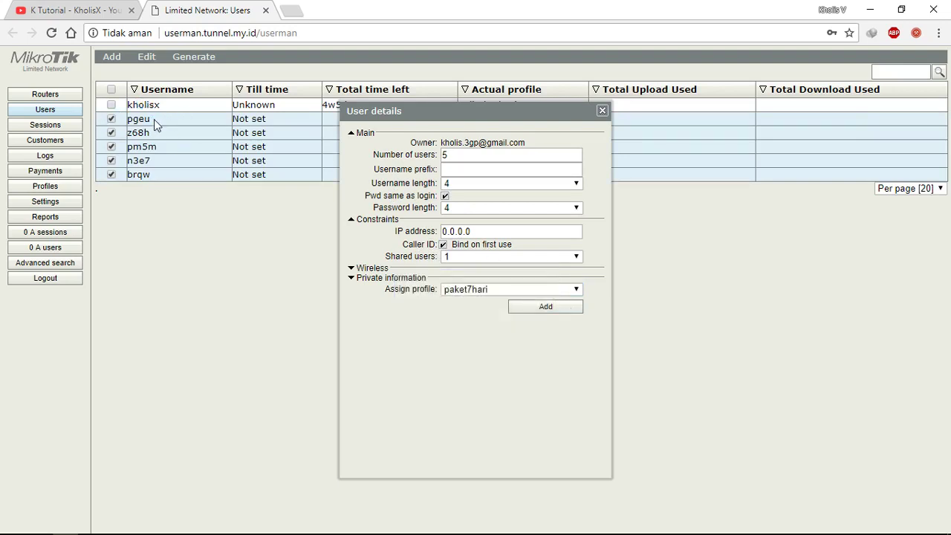
pyautogui.click(602, 111)
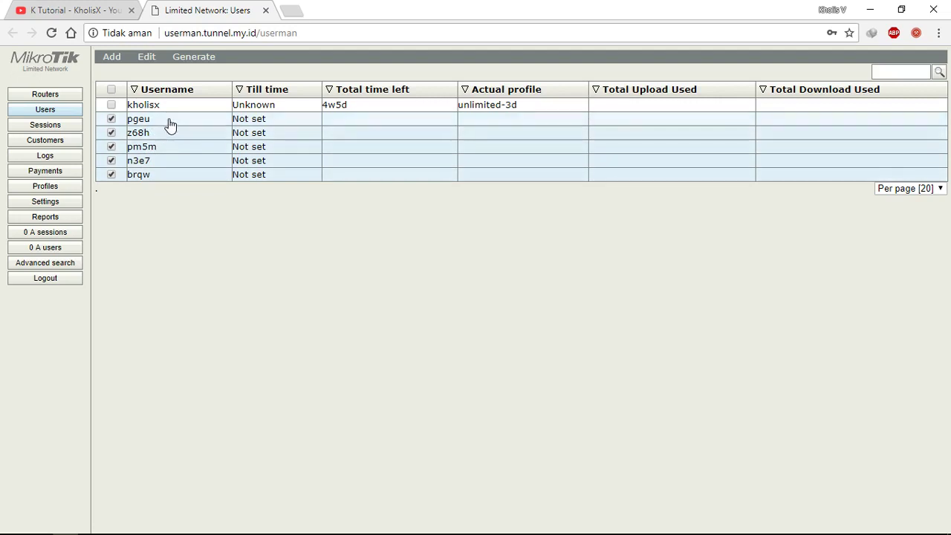
# - Examine the login and constraint details of the first generated user, and close them
pyautogui.click(170, 123)
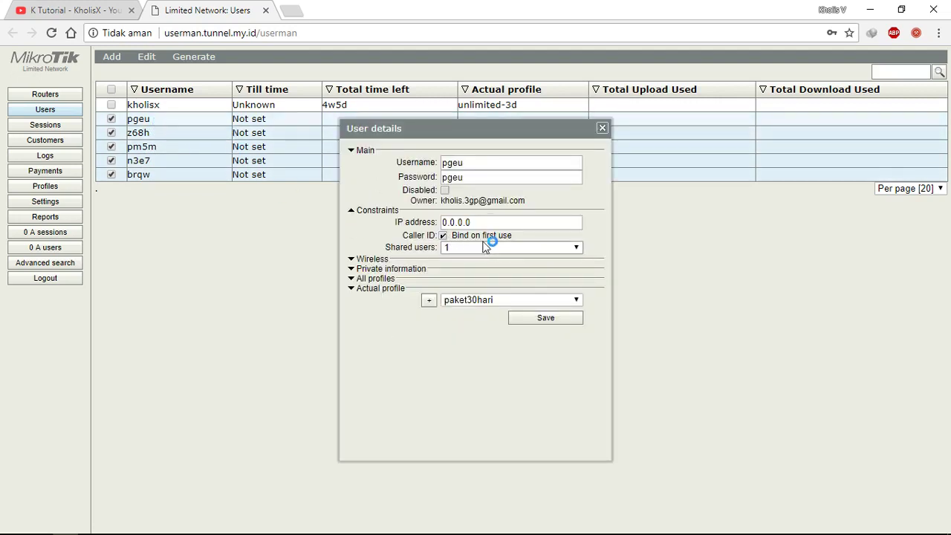
pyautogui.click(602, 128)
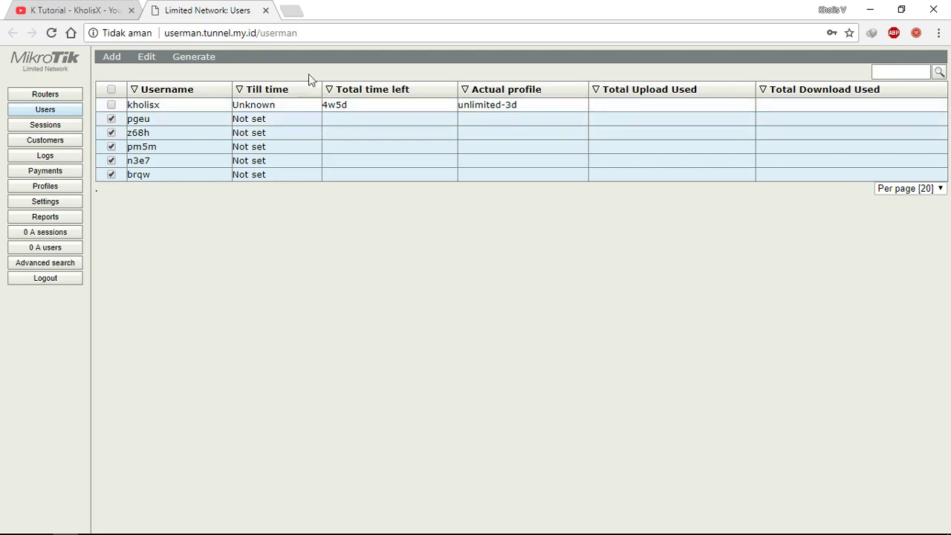
# - Open a blank form for a single user and enable Bind on first use for its caller ID
pyautogui.moveTo(301, 527)
pyautogui.click(115, 65)
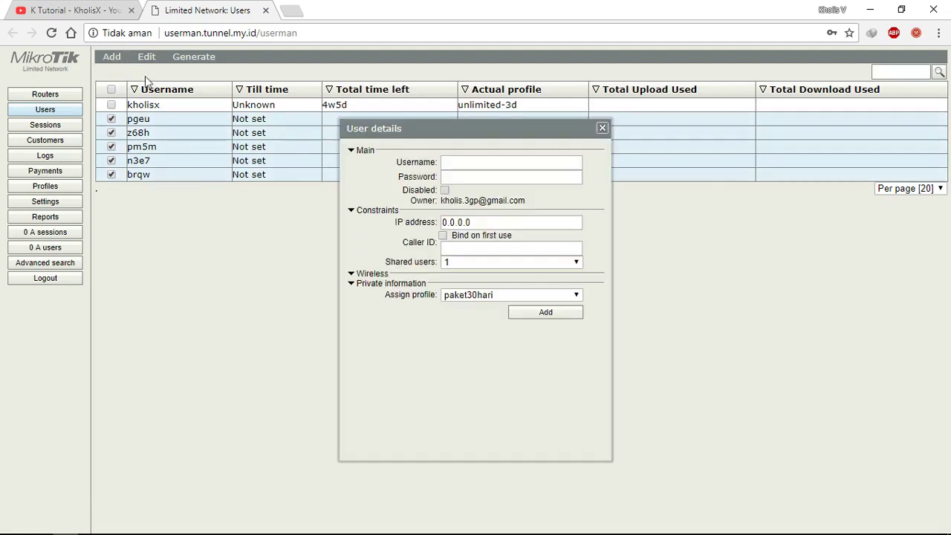
pyautogui.click(446, 236)
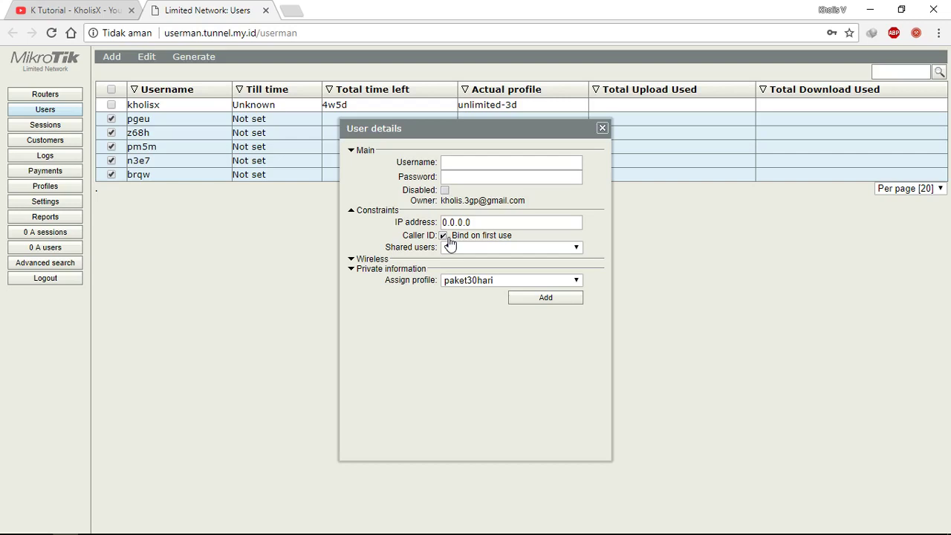
# - Switch to the K Tutorial channel page on YouTube and look through its video sections
pyautogui.click(108, 10)
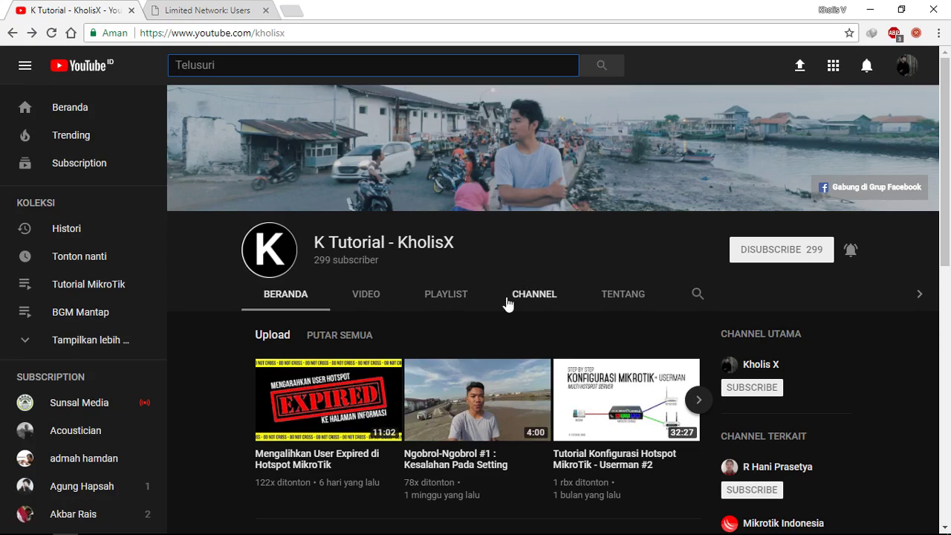
pyautogui.scroll(-8, 507, 303)
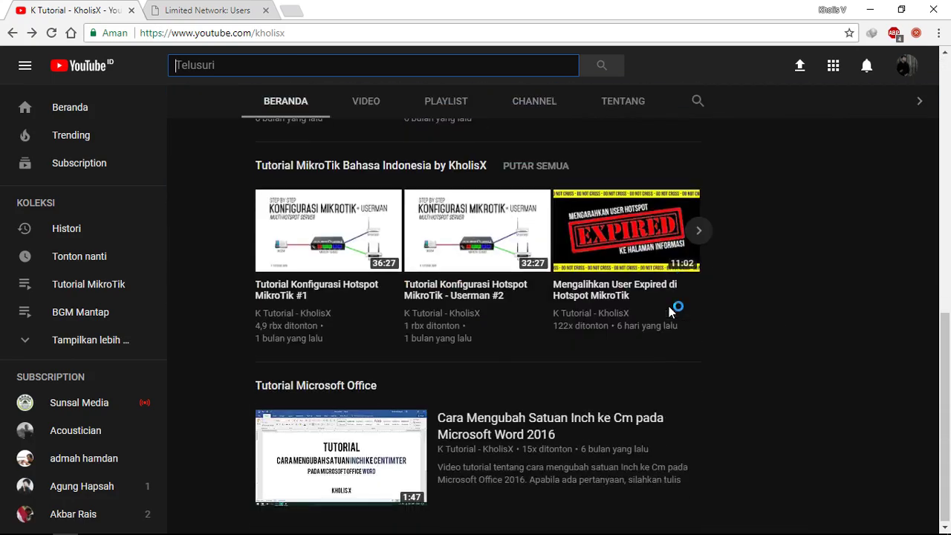
pyautogui.scroll(10, 671, 313)
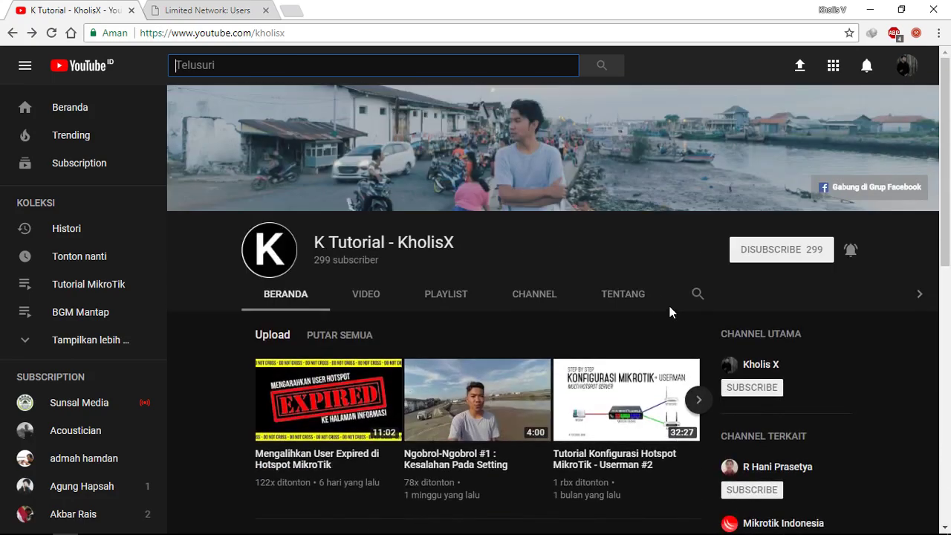